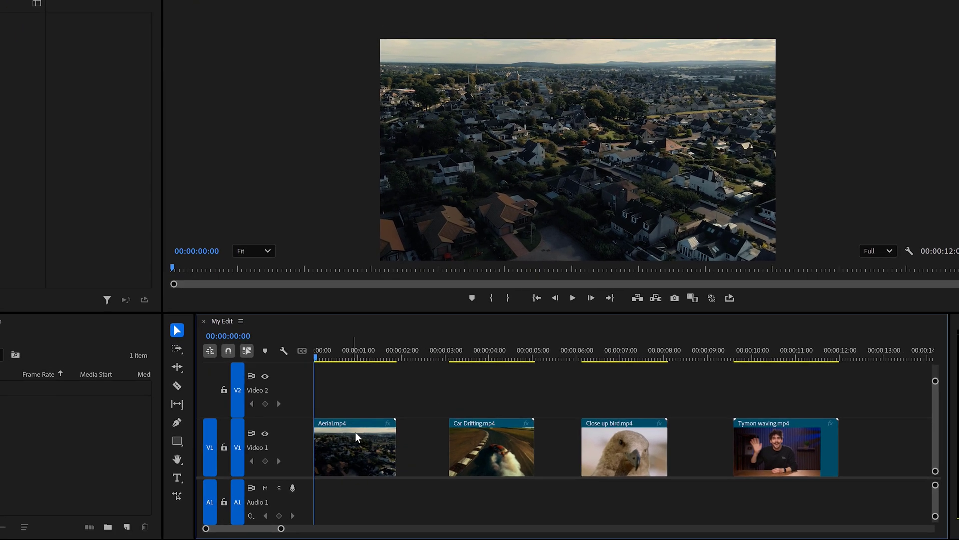
Use the Generative Extend tool to stretch Aerial.mp4's end up to the Car Drifting clip
{"action": "left_click_drag", "start_coordinate": [465, 454], "coordinate": [495, 450]}
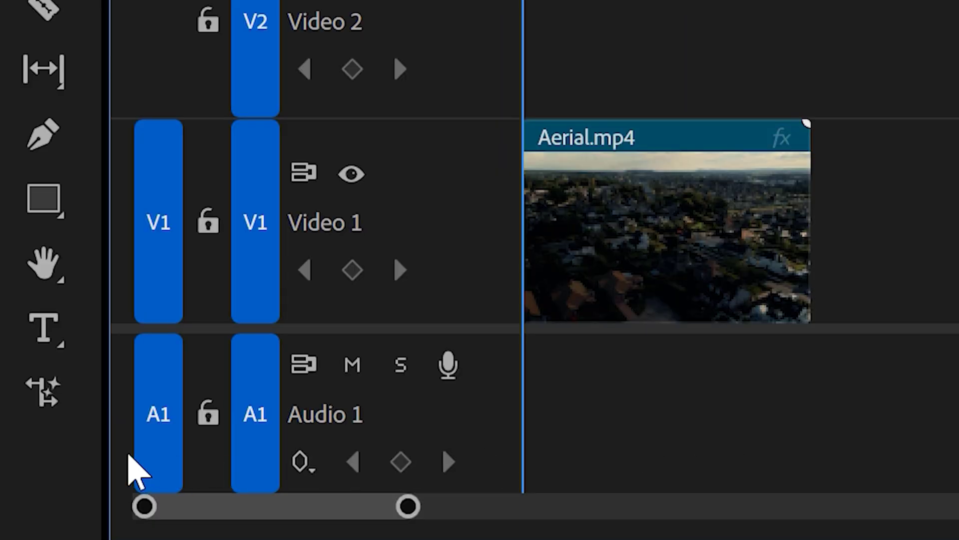
{"action": "left_click", "coordinate": [42, 400]}
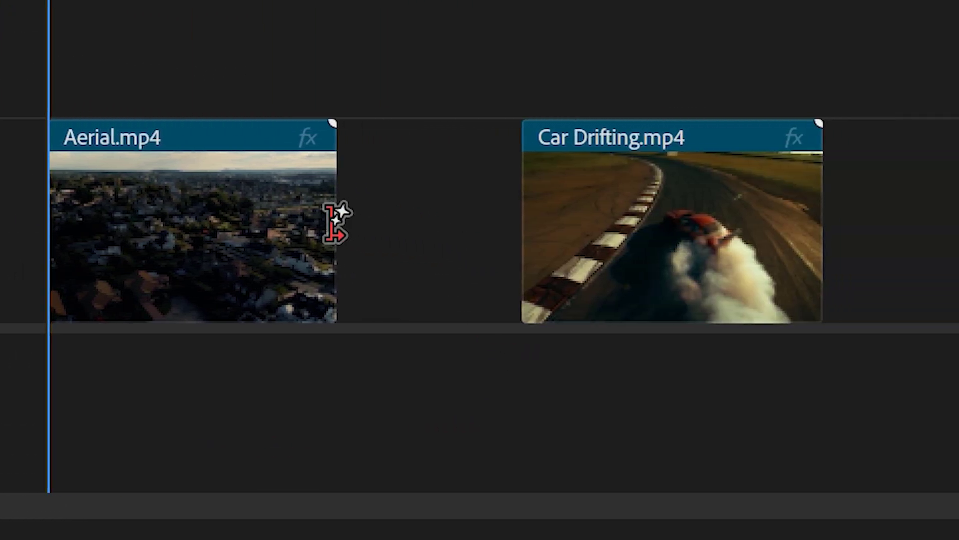
{"action": "key", "text": "space"}
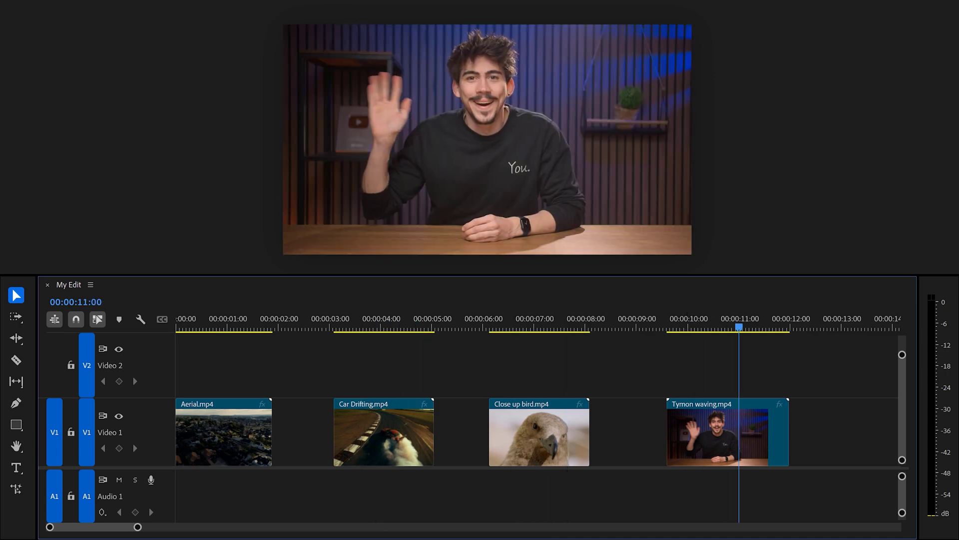
{"action": "key", "text": "Home"}
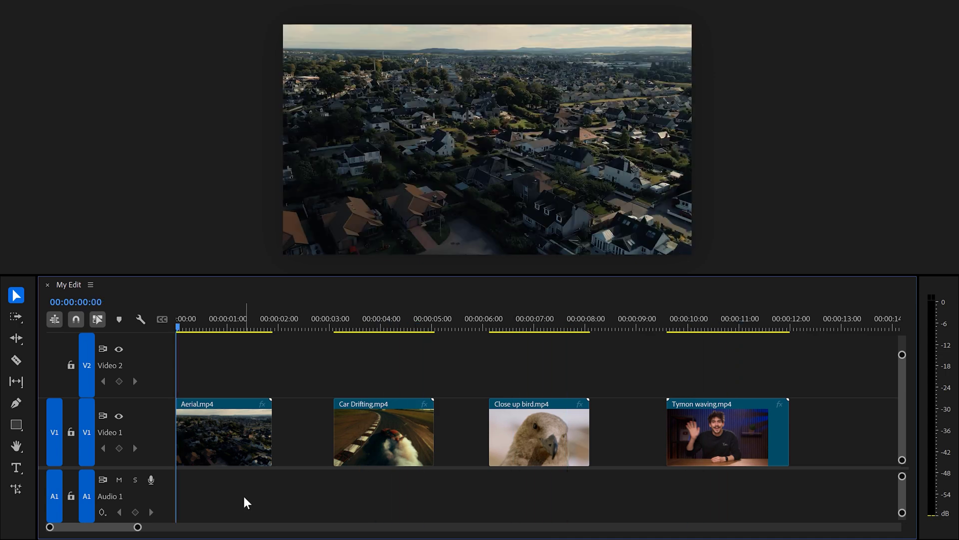
{"action": "left_click", "coordinate": [15, 489]}
{"action": "left_click_drag", "start_coordinate": [272, 433], "coordinate": [330, 413]}
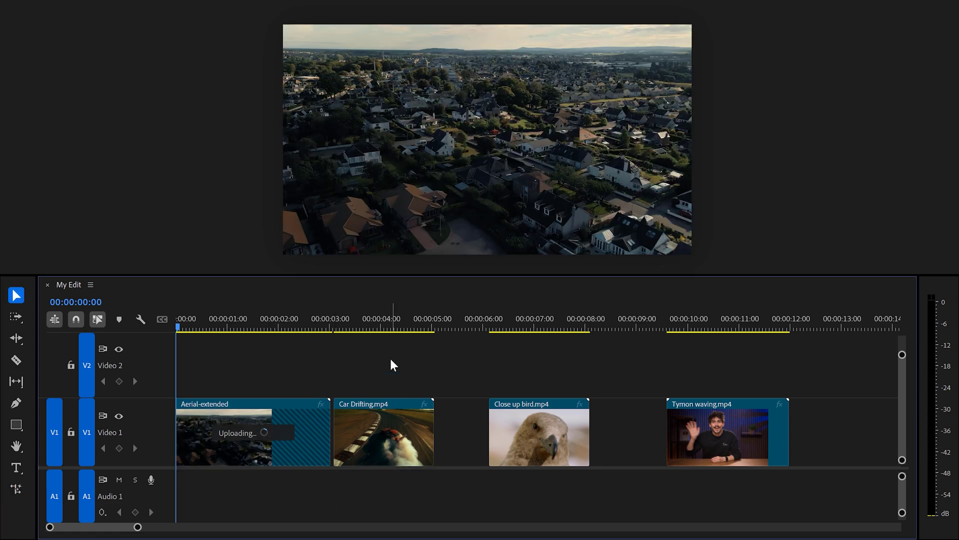
Play and scrub through the generated tail to check the join with Car Drifting
{"action": "left_click", "coordinate": [273, 348]}
{"action": "key", "text": "space"}
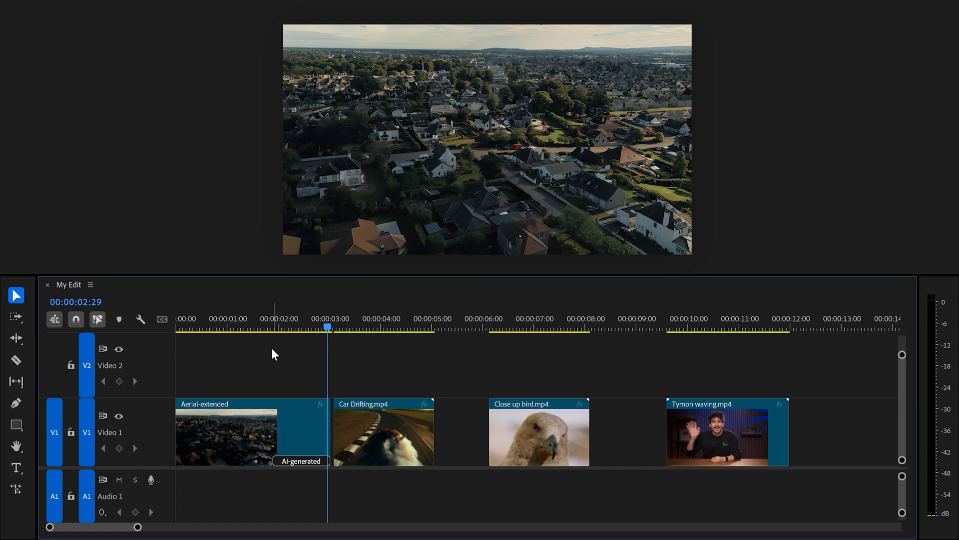
{"action": "key", "text": "space"}
{"action": "left_click_drag", "start_coordinate": [286, 325], "coordinate": [271, 322]}
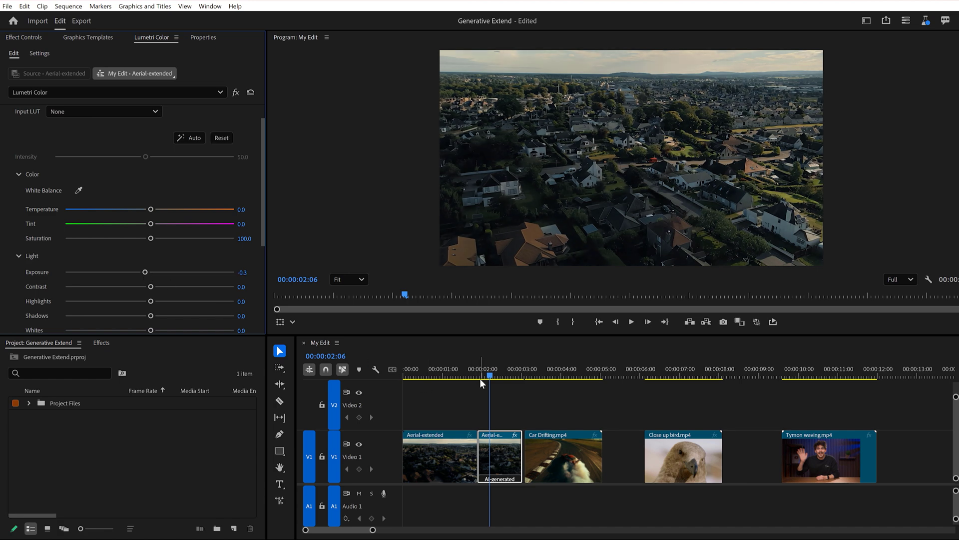
{"action": "left_click_drag", "start_coordinate": [481, 371], "coordinate": [473, 369]}
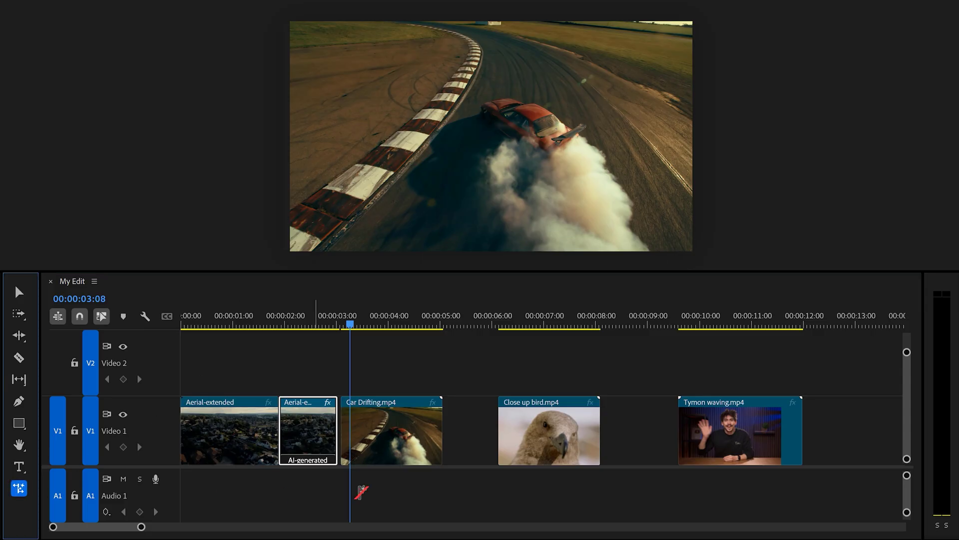
Generatively extend the Car Drifting and Close up bird clips to the following clips, reviewing each
{"action": "left_click_drag", "start_coordinate": [442, 430], "coordinate": [495, 424]}
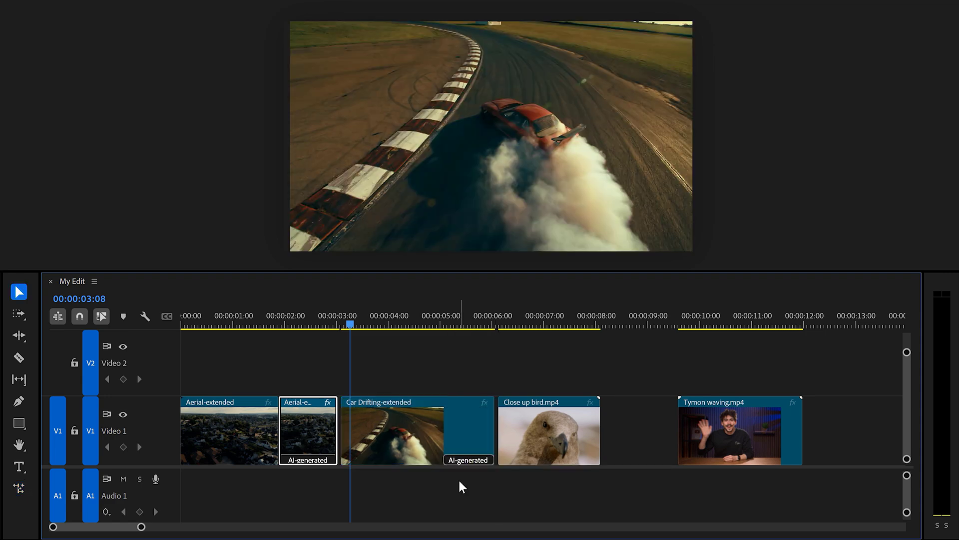
{"action": "key", "text": "space"}
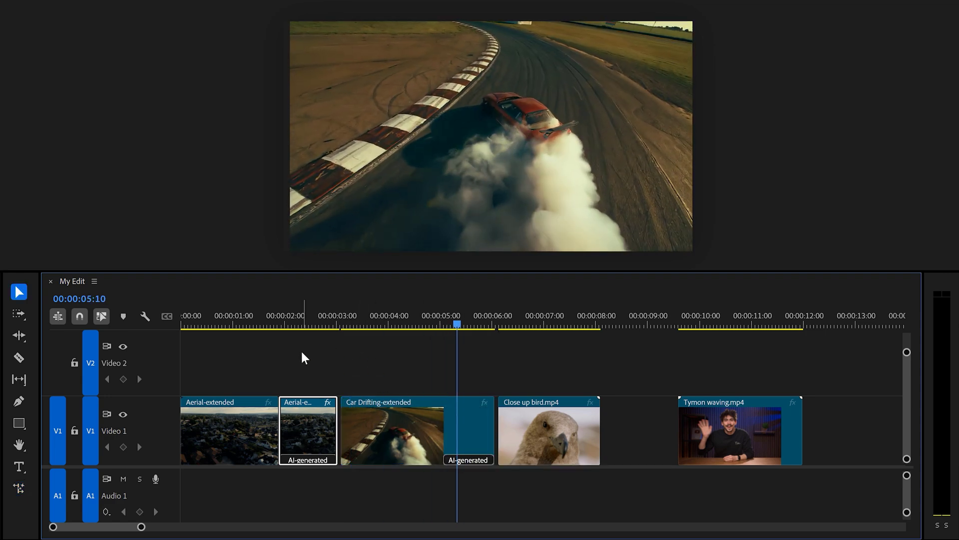
{"action": "left_click_drag", "start_coordinate": [481, 323], "coordinate": [513, 320]}
{"action": "left_click_drag", "start_coordinate": [599, 423], "coordinate": [674, 423]}
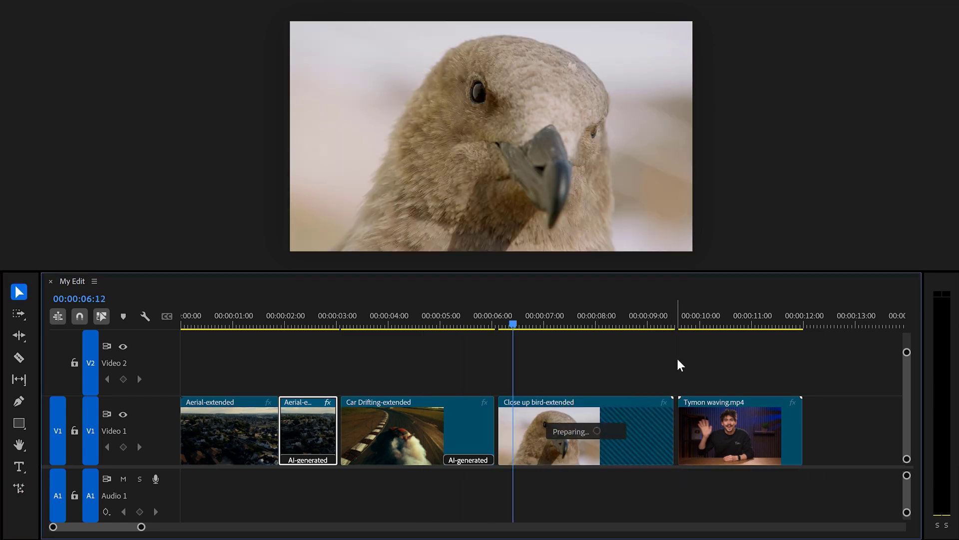
{"action": "key", "text": "space"}
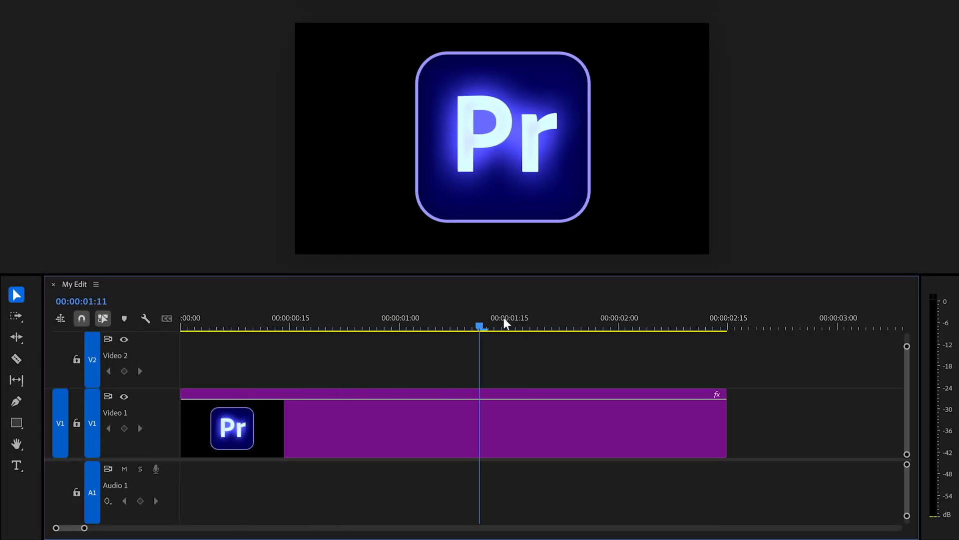
Move the playhead to the Pr logo clip and bring up its context menu
{"action": "left_click_drag", "start_coordinate": [238, 321], "coordinate": [228, 320]}
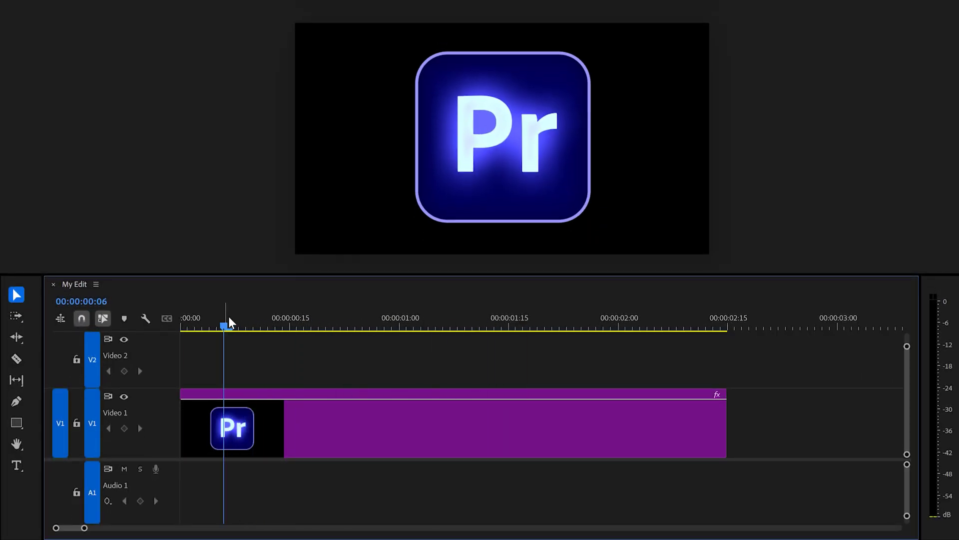
{"action": "right_click", "coordinate": [289, 431]}
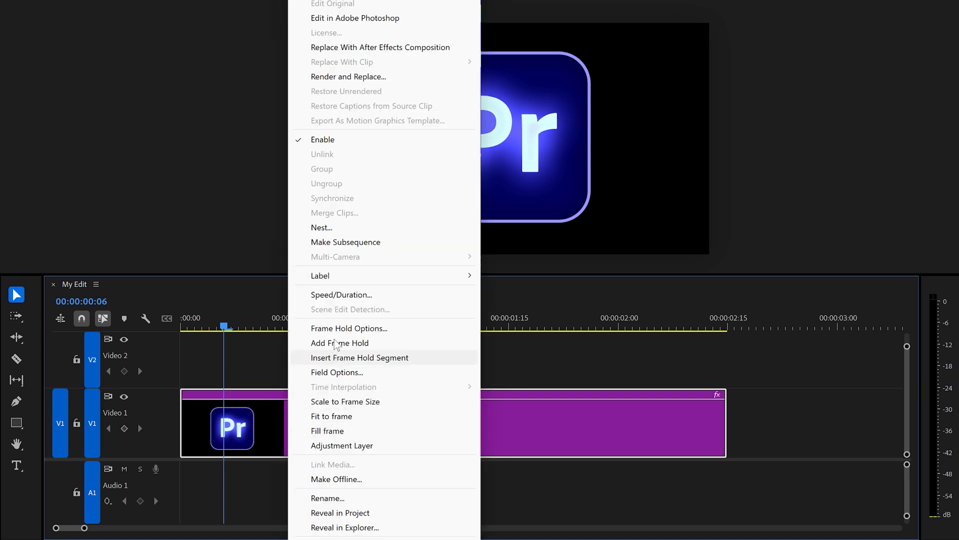
Link the logo as an After Effects comp, Easy Ease its Scale and Rotation keyframes, and preview
{"action": "left_click", "coordinate": [380, 47]}
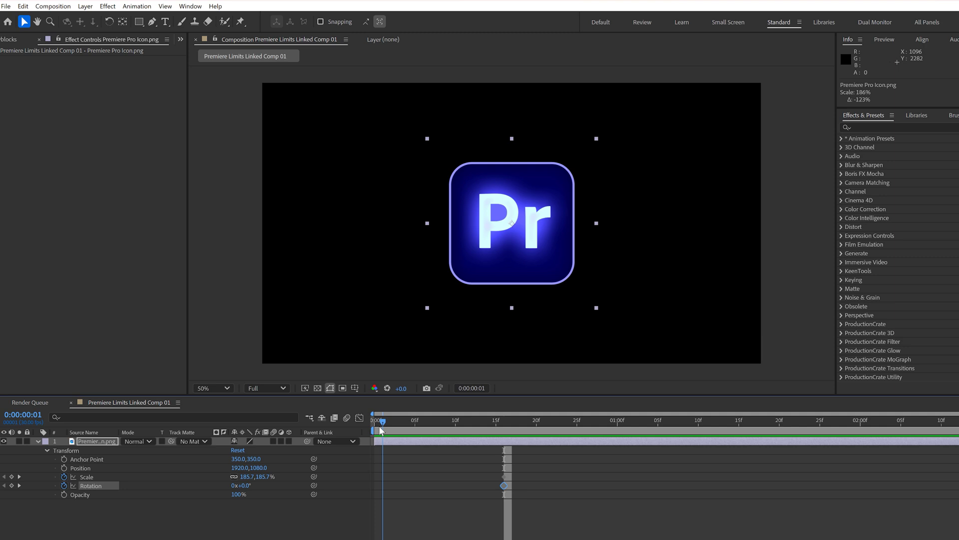
{"action": "left_click_drag", "start_coordinate": [494, 470], "coordinate": [505, 497]}
{"action": "right_click", "coordinate": [503, 480]}
{"action": "mouse_move", "coordinate": [550, 467]}
{"action": "left_click", "coordinate": [651, 385]}
{"action": "left_click", "coordinate": [493, 428]}
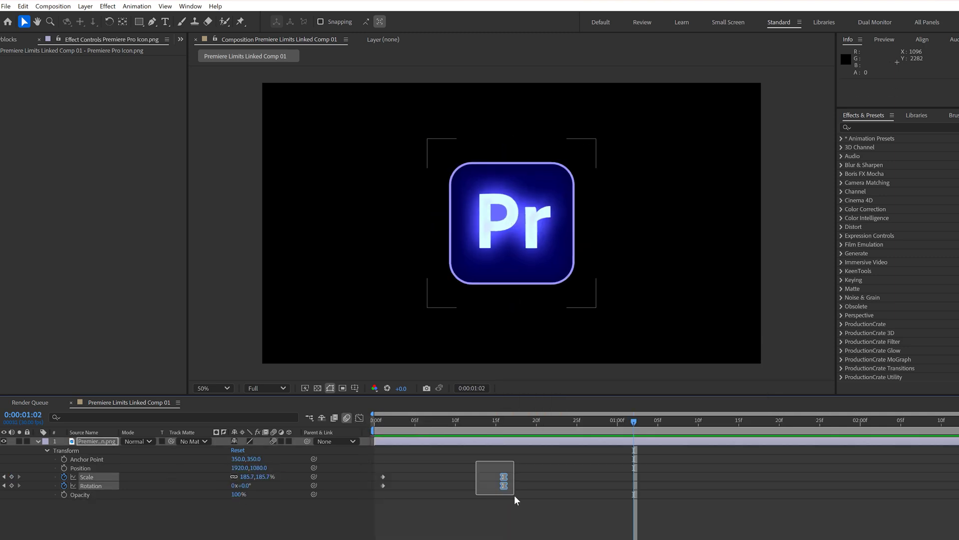
{"action": "key", "text": "shift+F3"}
{"action": "key", "text": "shift+F3"}
{"action": "key", "text": "space"}
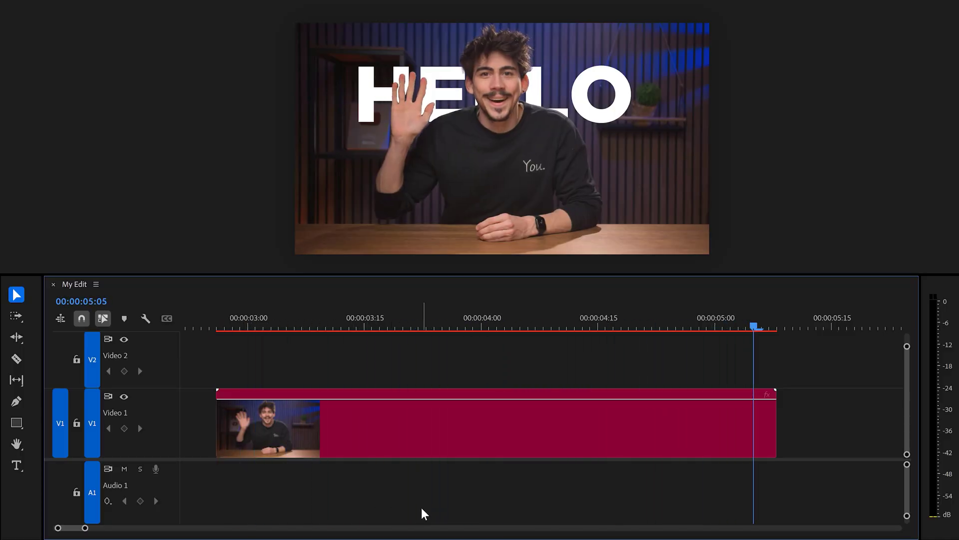
Render and Replace the linked HELLO composition clip
{"action": "right_click", "coordinate": [526, 422]}
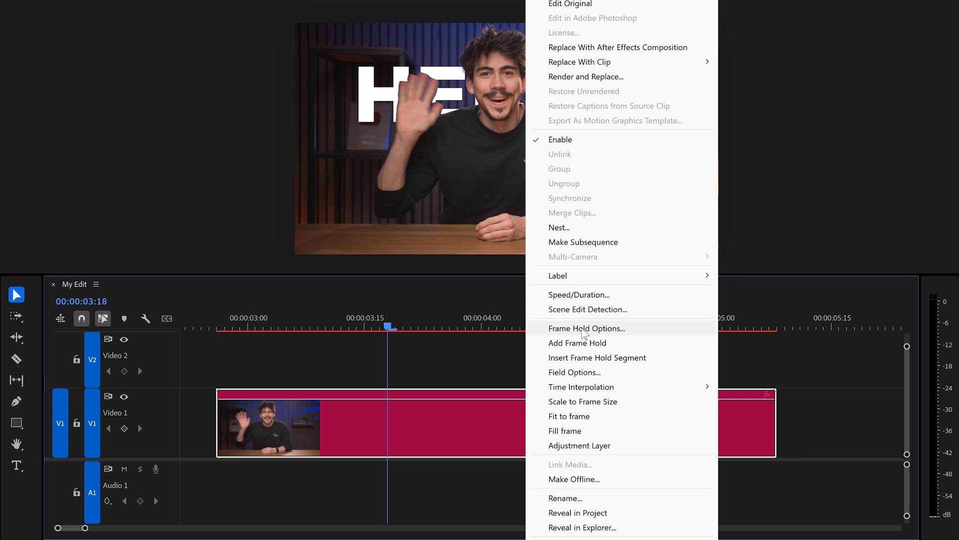
{"action": "left_click", "coordinate": [604, 78]}
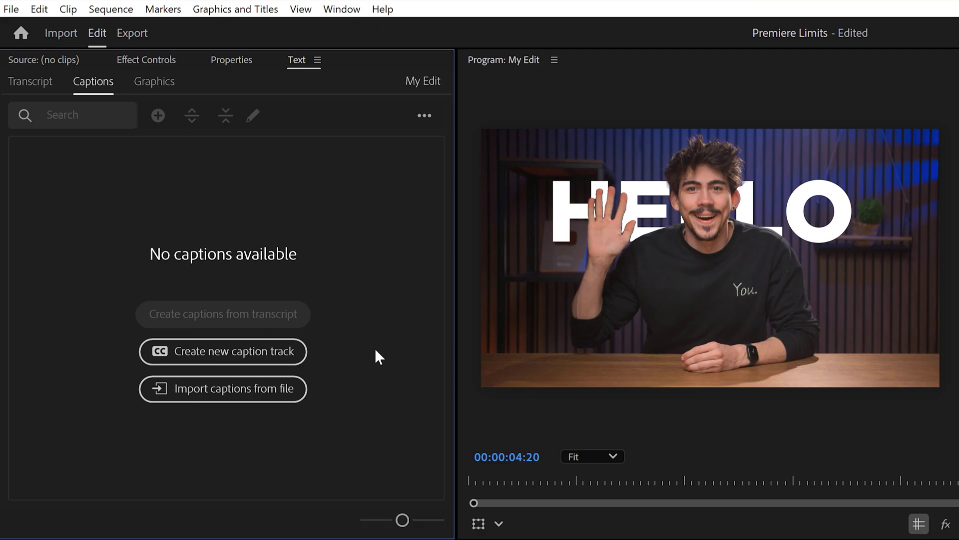
Close the captions Text panel from its panel menu
{"action": "left_click", "coordinate": [317, 60]}
{"action": "left_click", "coordinate": [345, 64]}
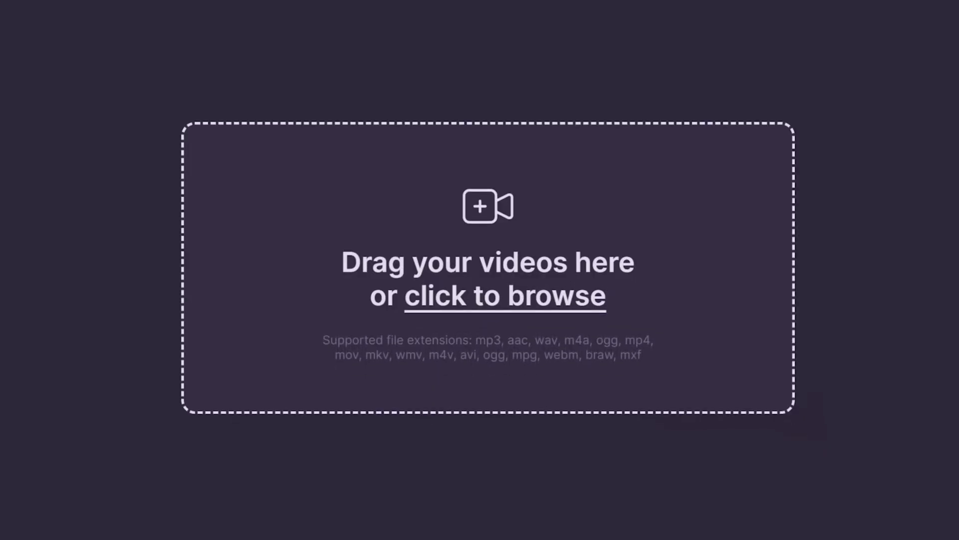
Load Studio Recording Editing Tricks.MOV into a new project and toggle Cut silences and Cut bad takes
{"action": "left_click_drag", "start_coordinate": [950, 250], "coordinate": [659, 214]}
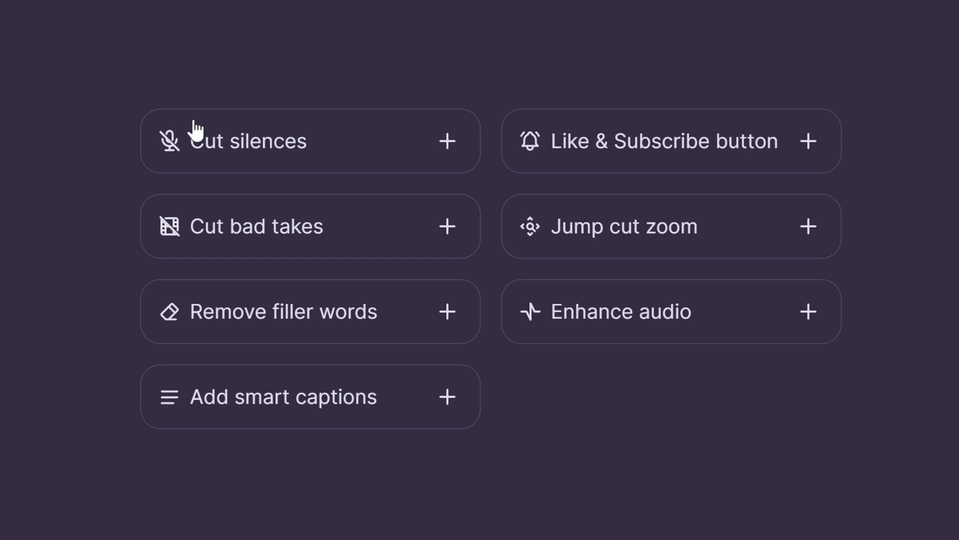
{"action": "left_click", "coordinate": [197, 130]}
{"action": "left_click", "coordinate": [351, 203]}
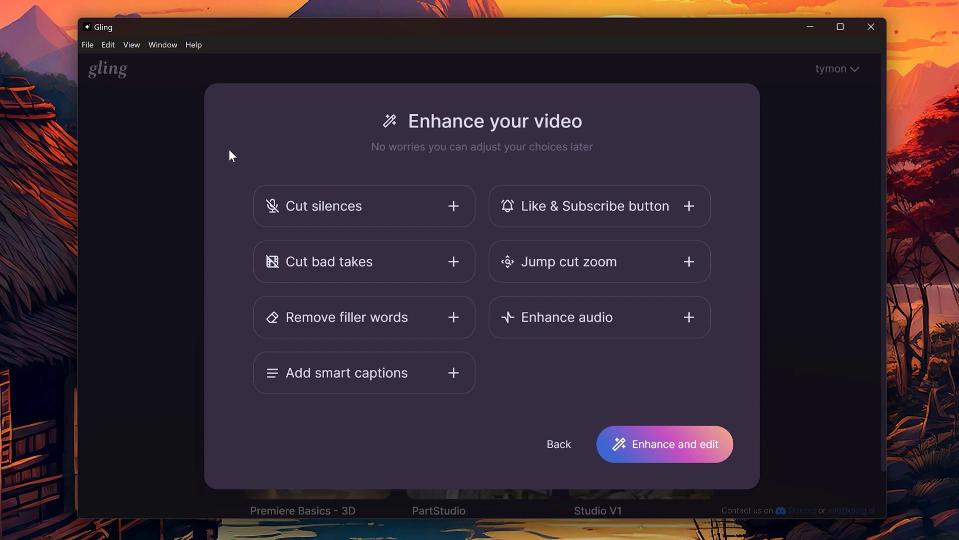
Enable silence, bad-take and filler-word cuts, audio enhancement, smart captions and Like & Subscribe, then run Enhance and edit
{"action": "left_click", "coordinate": [386, 208]}
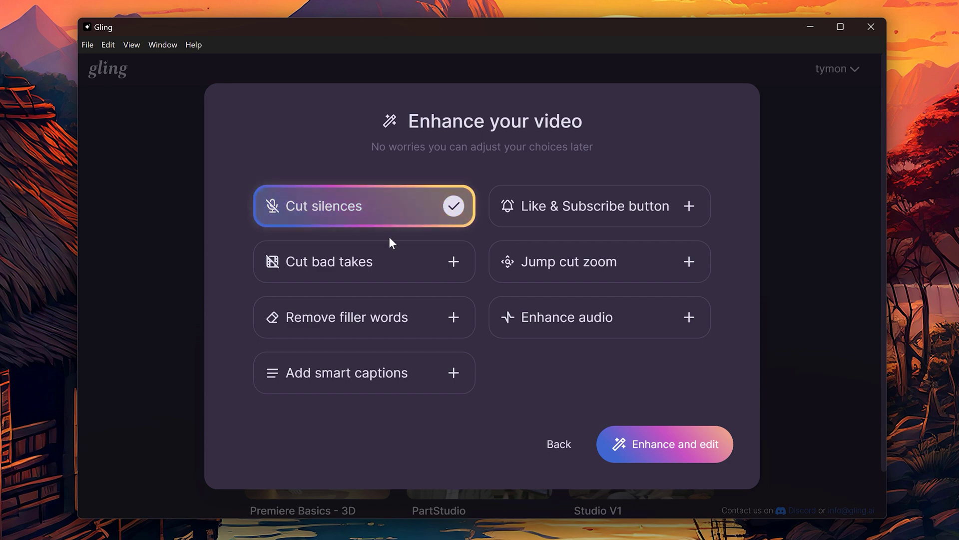
{"action": "left_click", "coordinate": [396, 264]}
{"action": "left_click", "coordinate": [413, 318]}
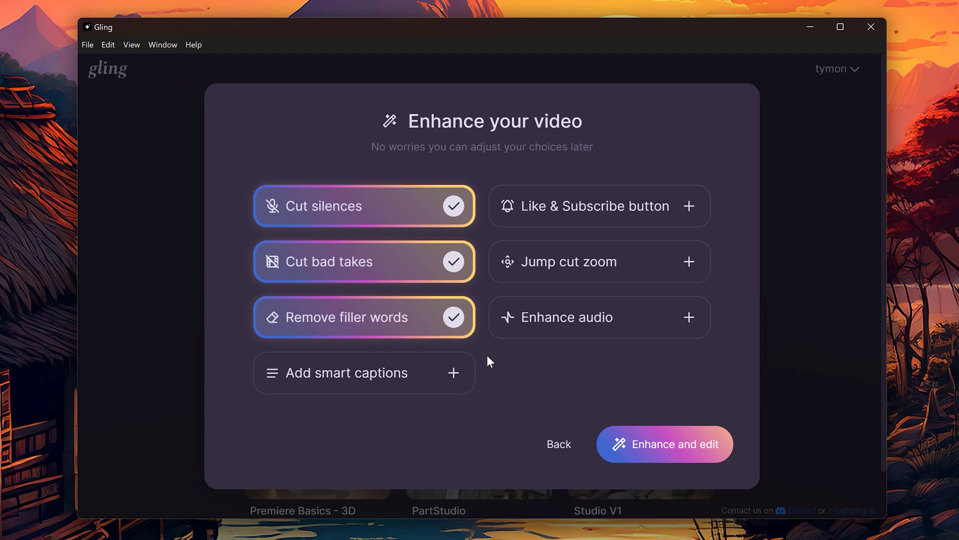
{"action": "left_click", "coordinate": [540, 333]}
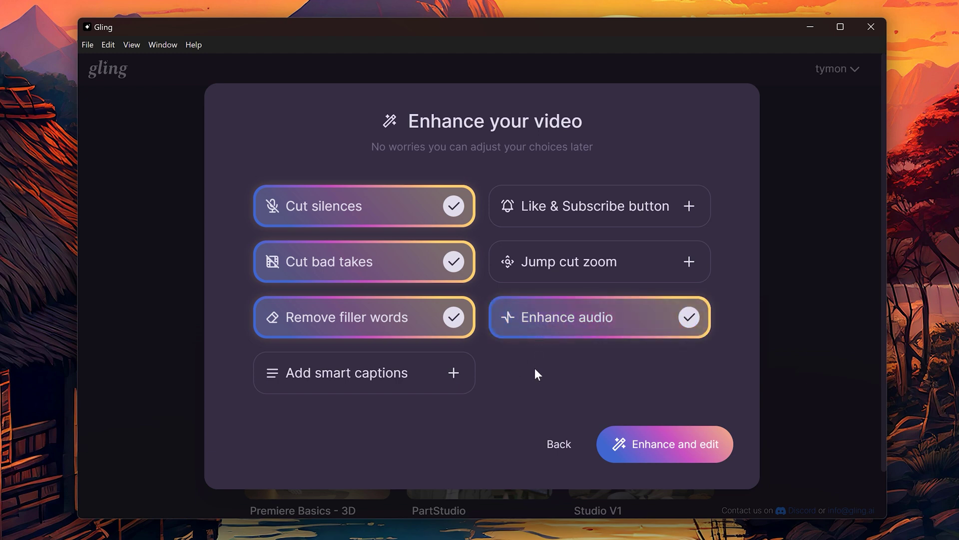
{"action": "left_click", "coordinate": [430, 373]}
{"action": "left_click", "coordinate": [590, 215]}
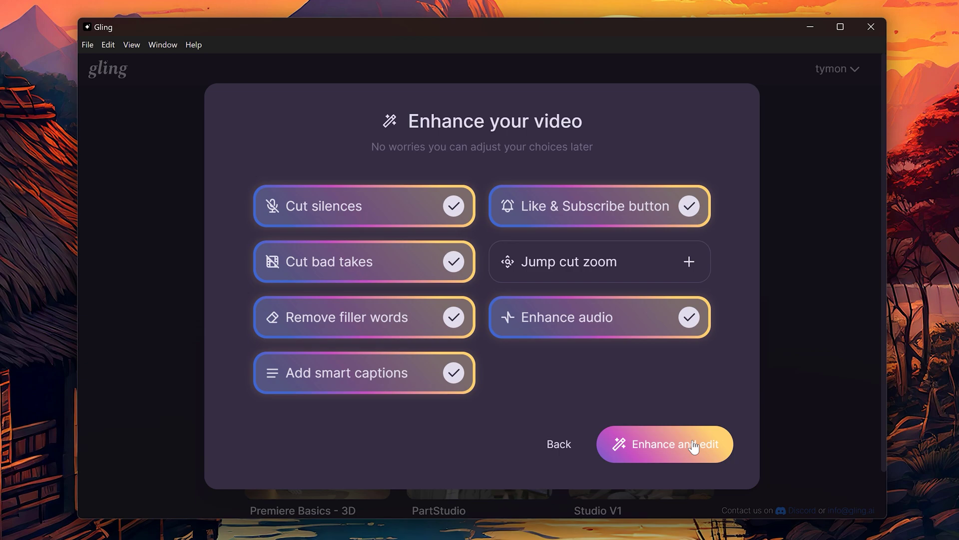
{"action": "left_click", "coordinate": [694, 448]}
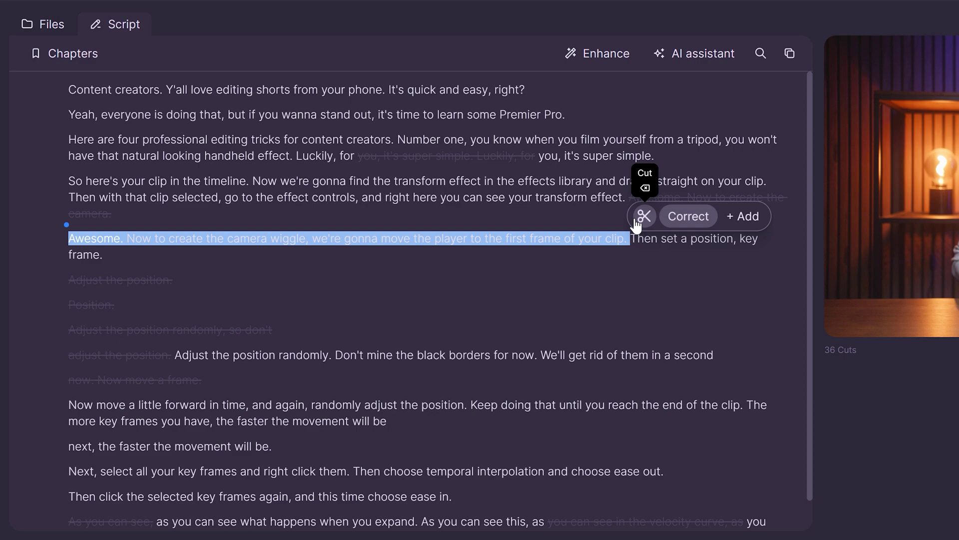
Cut the 'Awesome. Now to create the camera wiggle…' sentence and turn off Show cuts
{"action": "left_click", "coordinate": [644, 215]}
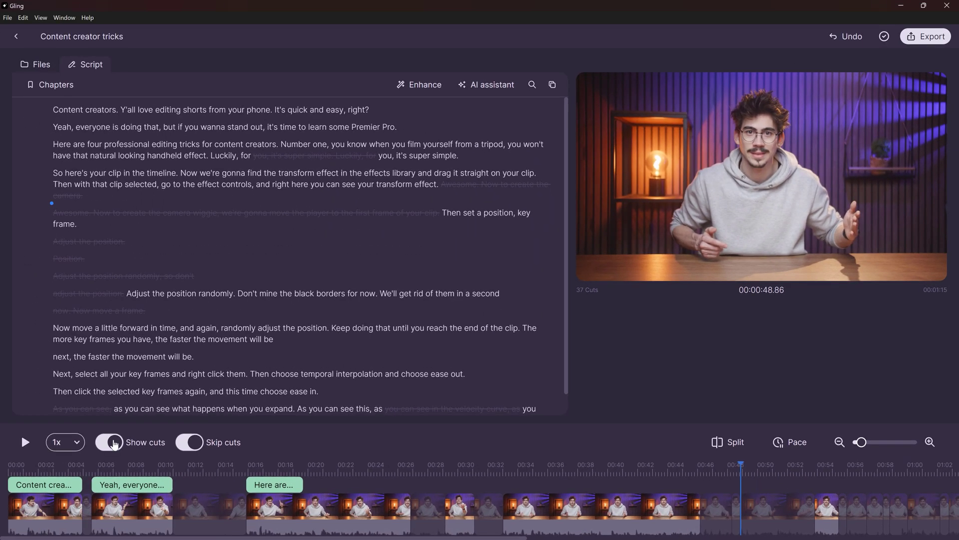
{"action": "left_click", "coordinate": [113, 442]}
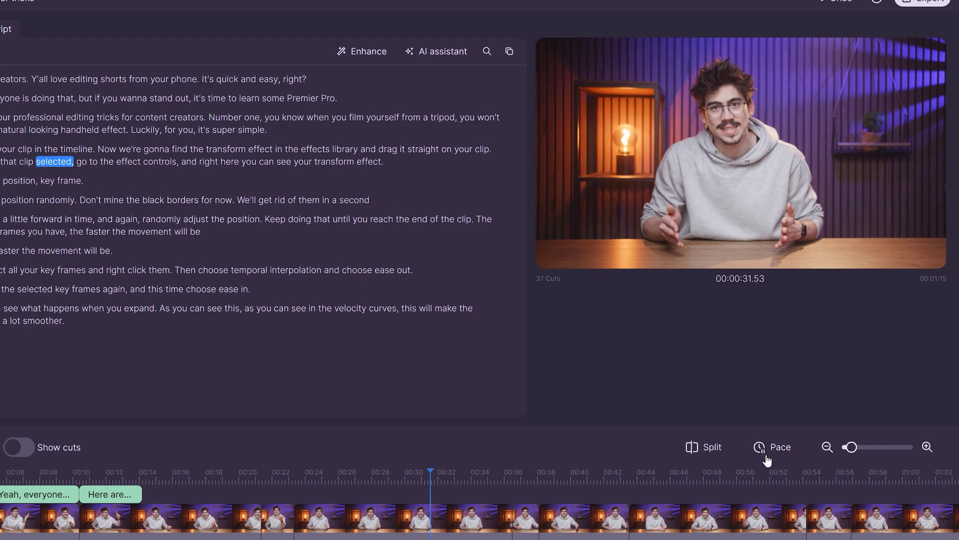
Set the pace to remove pauses of 0.1s or more, then switch off Smart captions
{"action": "left_click", "coordinate": [790, 441]}
{"action": "left_click_drag", "start_coordinate": [897, 384], "coordinate": [917, 383]}
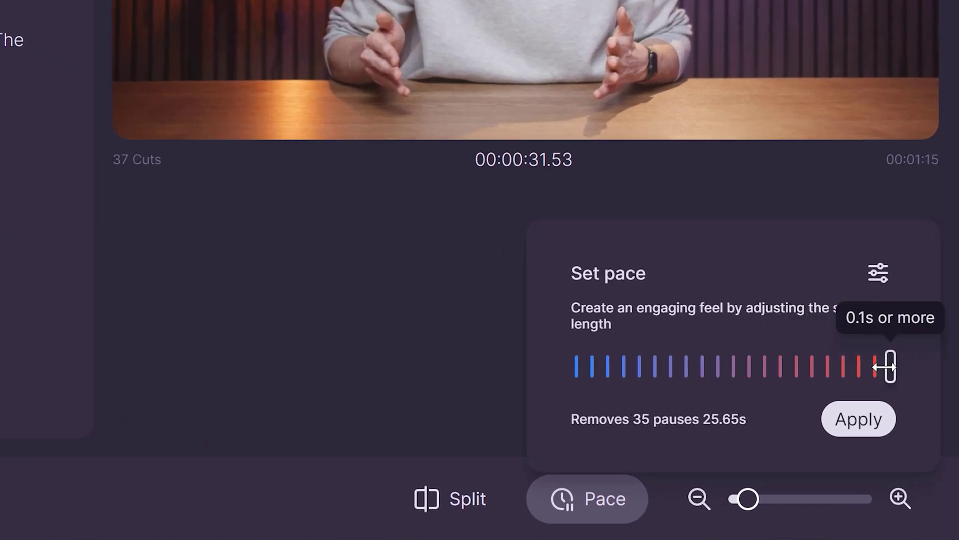
{"action": "left_click", "coordinate": [876, 417]}
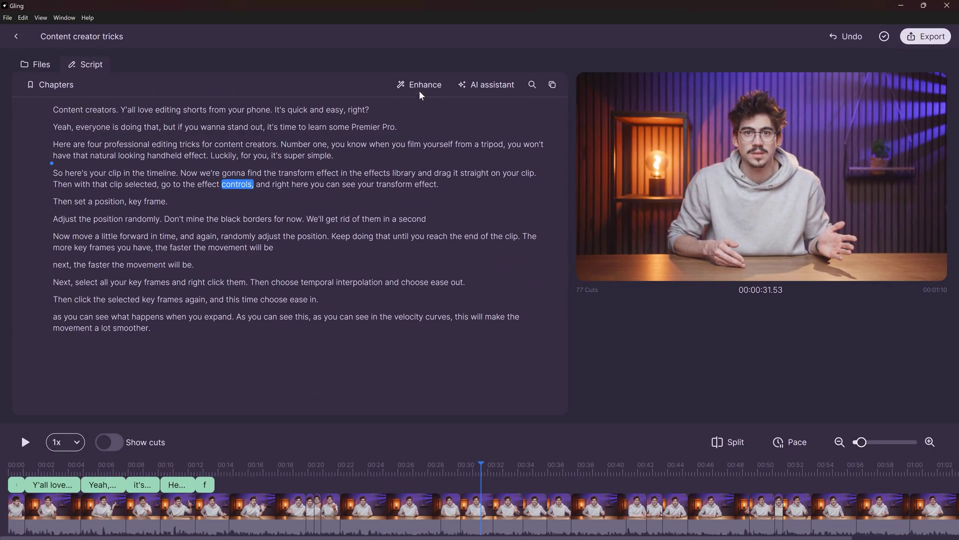
{"action": "left_click", "coordinate": [418, 86]}
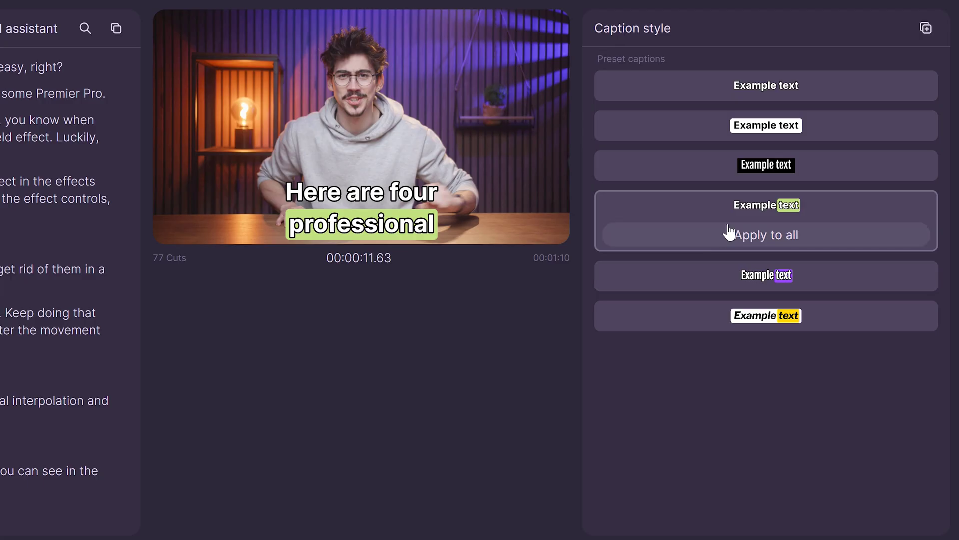
{"action": "left_click", "coordinate": [754, 257]}
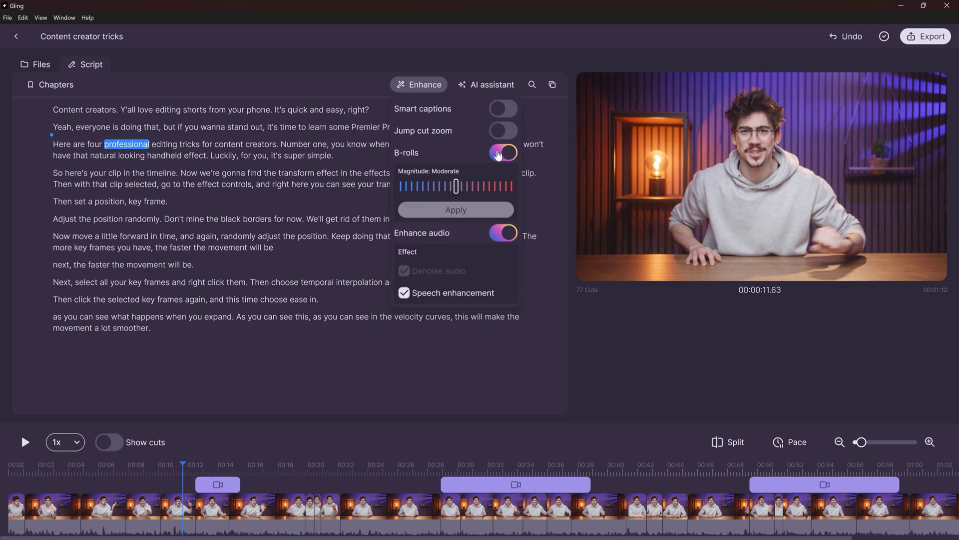
Export the Gling edit as an Adobe Premiere .xml file
{"action": "left_click", "coordinate": [925, 40]}
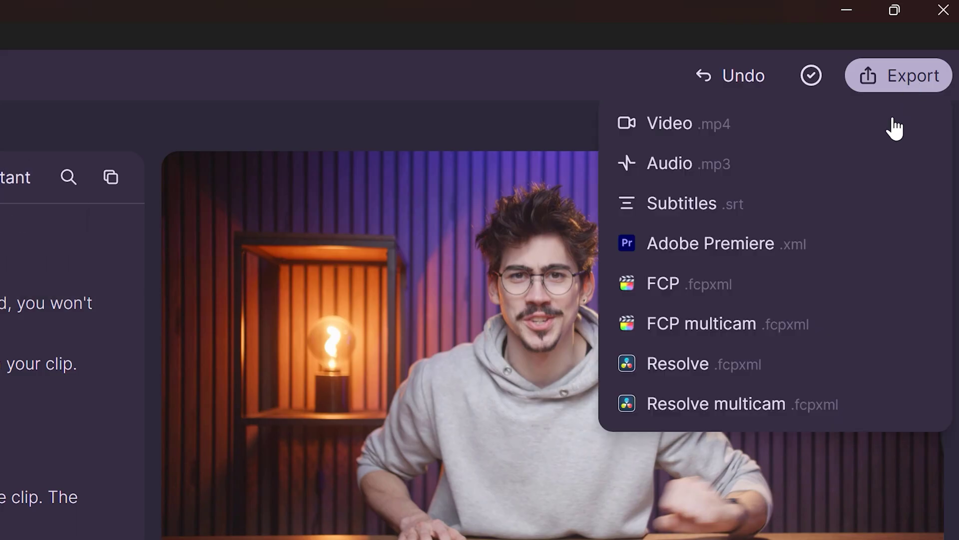
{"action": "left_click", "coordinate": [798, 247]}
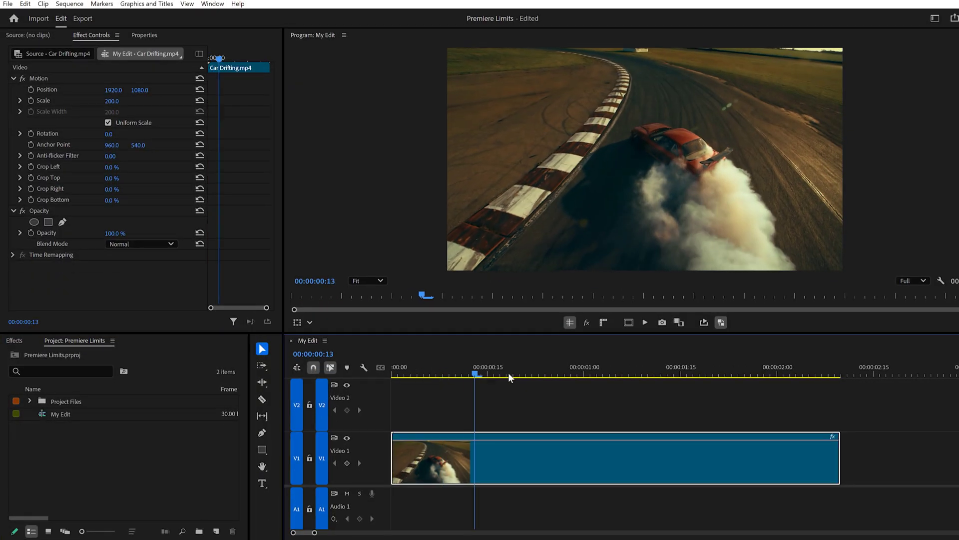
Generate a Vertical 9:16 Auto Reframe Sequence from My Edit in the Project panel
{"action": "left_click_drag", "start_coordinate": [508, 373], "coordinate": [444, 368]}
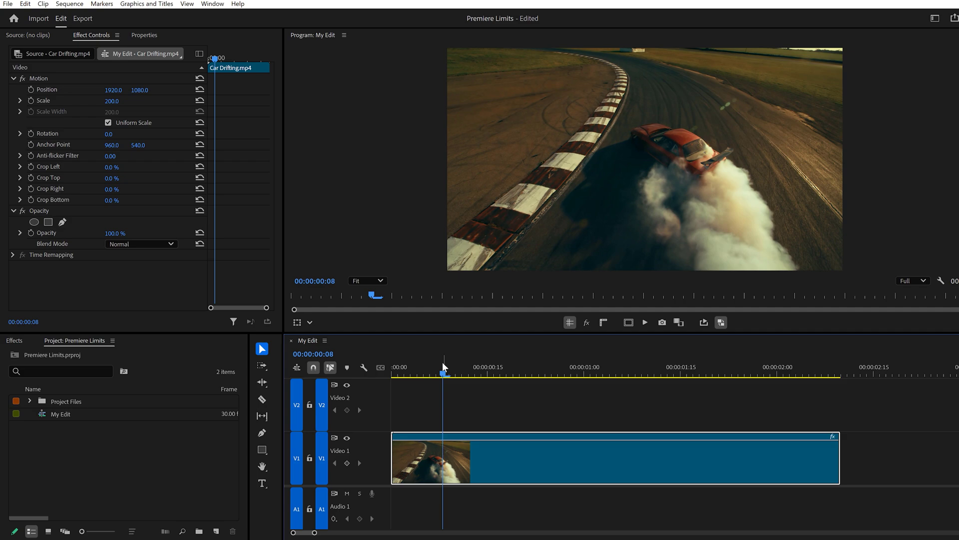
{"action": "right_click", "coordinate": [67, 415]}
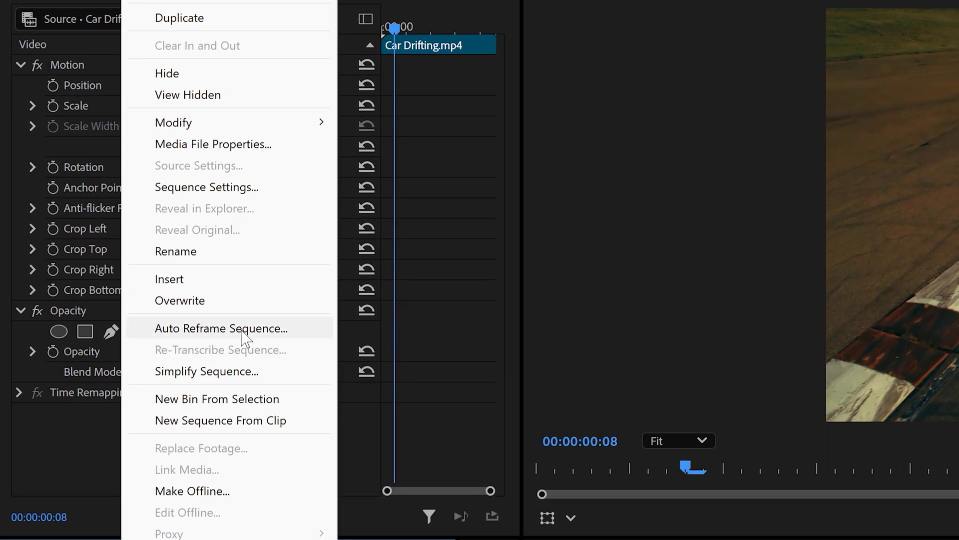
{"action": "left_click", "coordinate": [186, 291]}
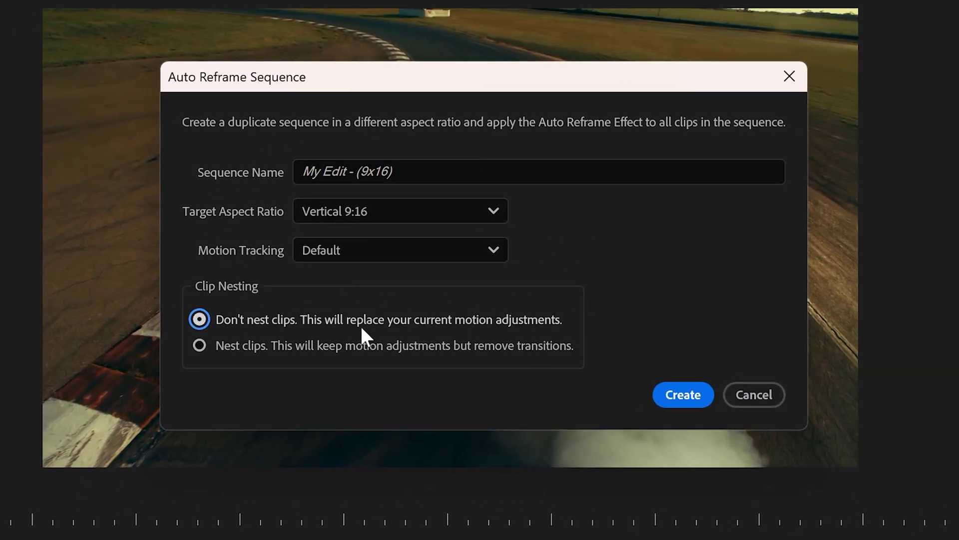
{"action": "left_click", "coordinate": [683, 393]}
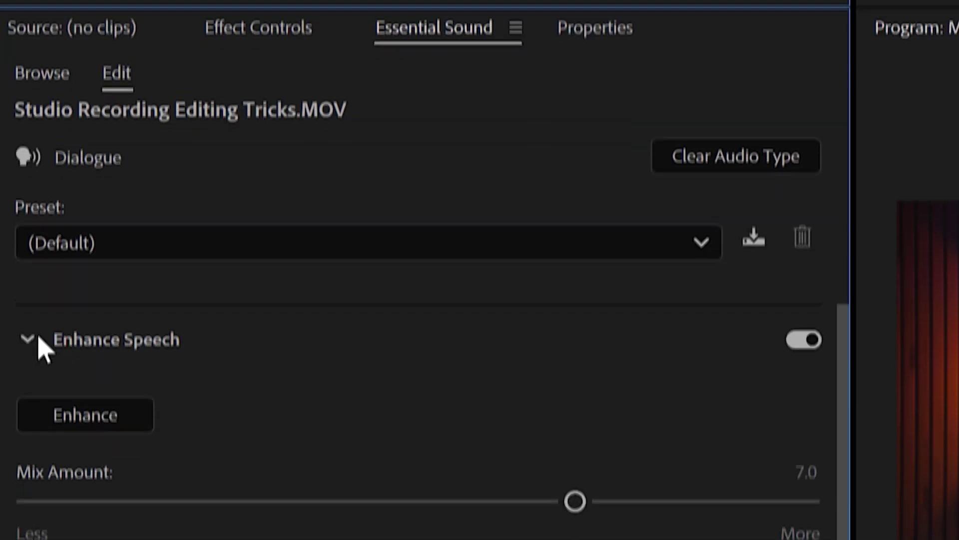
Run Enhance Speech in Essential Sound on Studio Recording Editing Tricks.MOV
{"action": "left_click", "coordinate": [98, 414]}
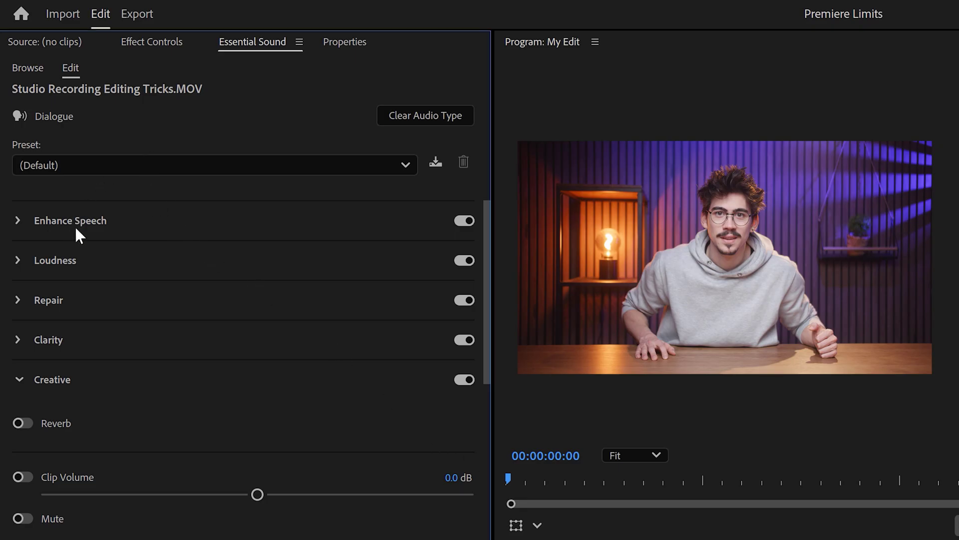
{"action": "left_click", "coordinate": [17, 220]}
{"action": "left_click", "coordinate": [64, 261]}
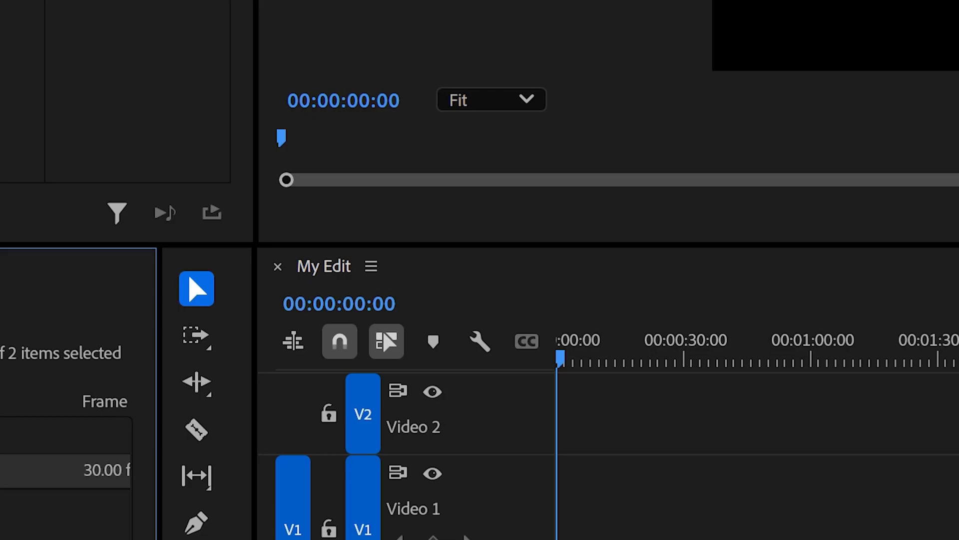
Place the footage at the start of Video 1 and analyze it with Scene Edit Detection, cutting at each point
{"action": "left_click_drag", "start_coordinate": [100, 469], "coordinate": [571, 522]}
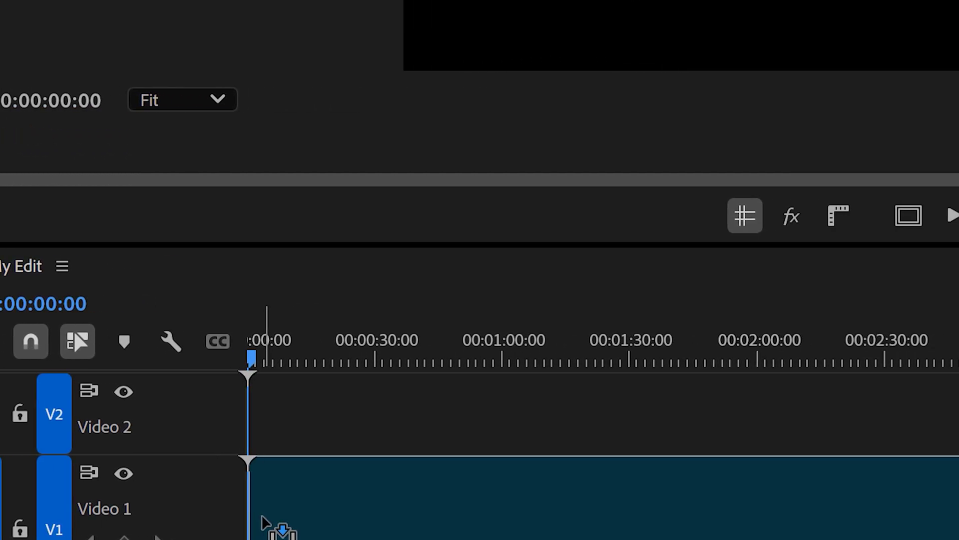
{"action": "left_click_drag", "start_coordinate": [262, 522], "coordinate": [263, 521]}
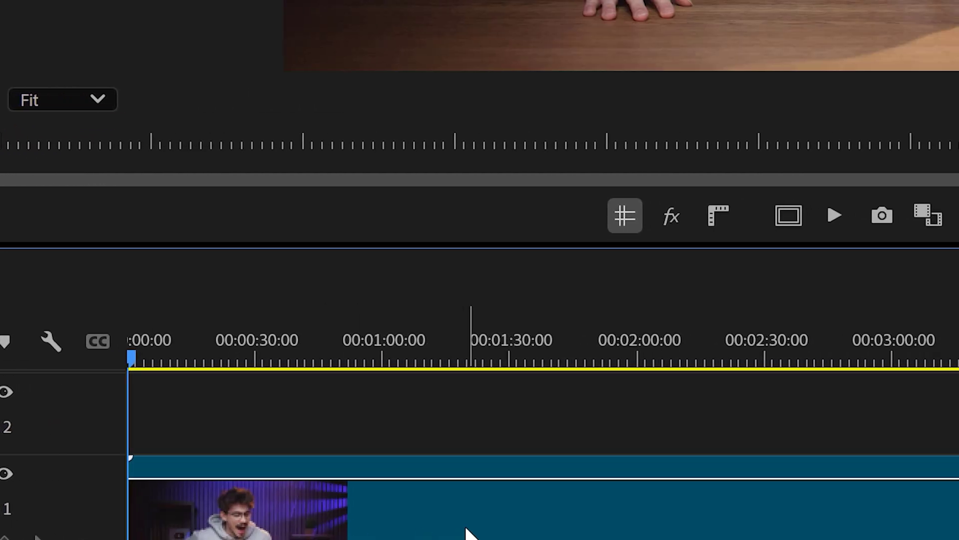
{"action": "right_click", "coordinate": [466, 529]}
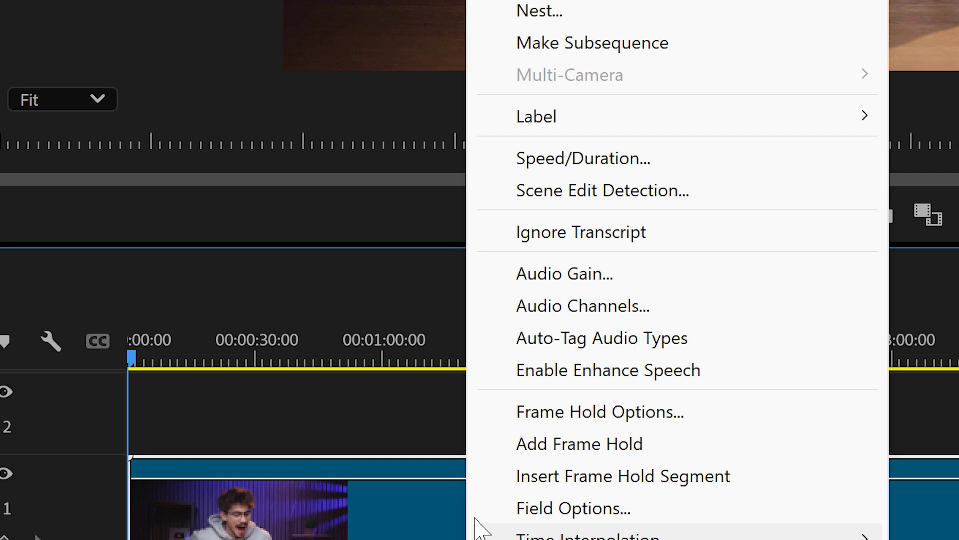
{"action": "left_click", "coordinate": [565, 197]}
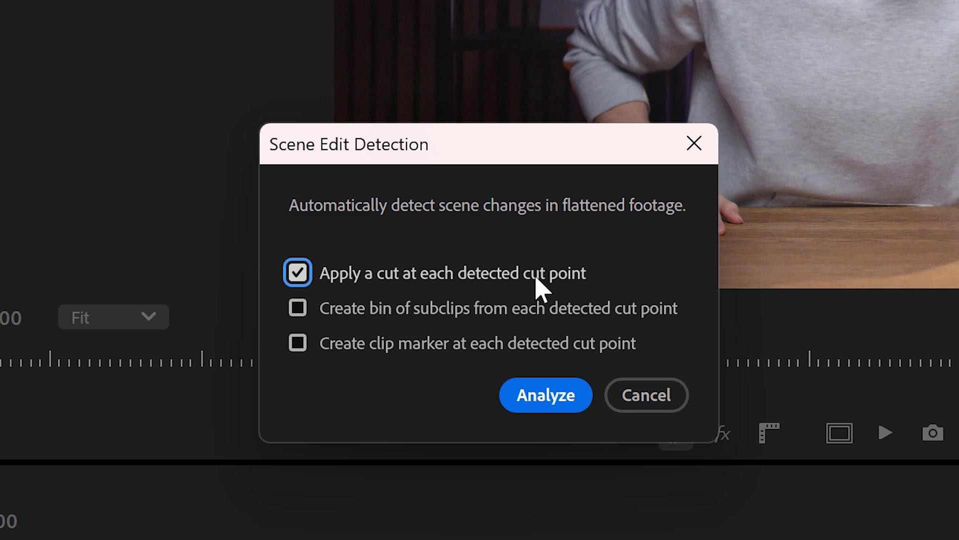
{"action": "left_click", "coordinate": [564, 405]}
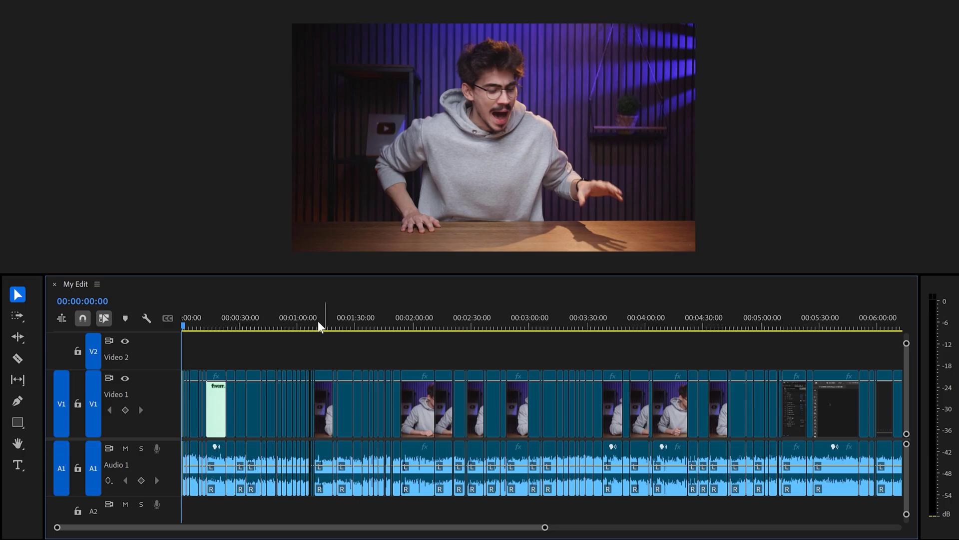
Zoom into the cut footage and play it back around 00:00:50 to 00:00:51
{"action": "left_click_drag", "start_coordinate": [285, 326], "coordinate": [265, 338]}
{"action": "key", "text": "space"}
{"action": "key", "text": "equal"}
{"action": "key", "text": "equal"}
{"action": "key", "text": "equal"}
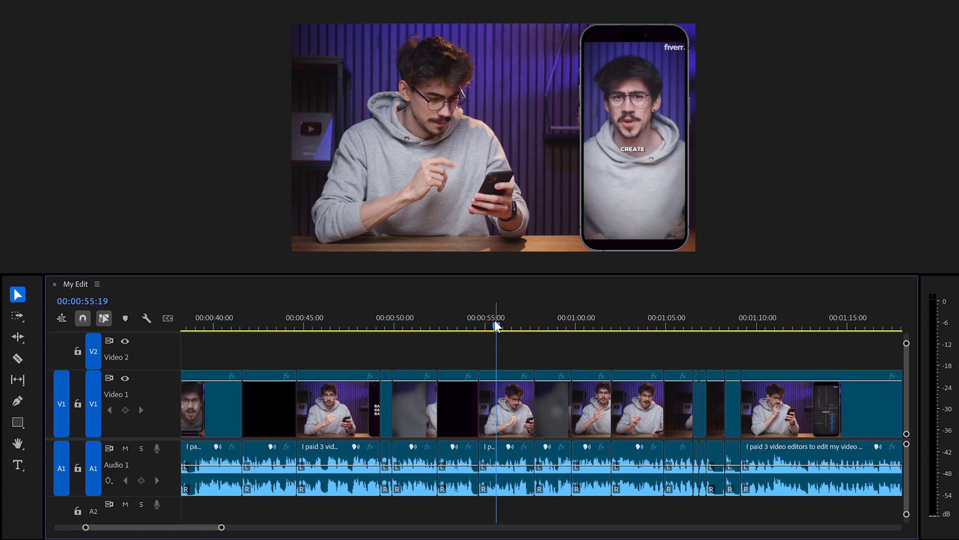
{"action": "left_click", "coordinate": [421, 326]}
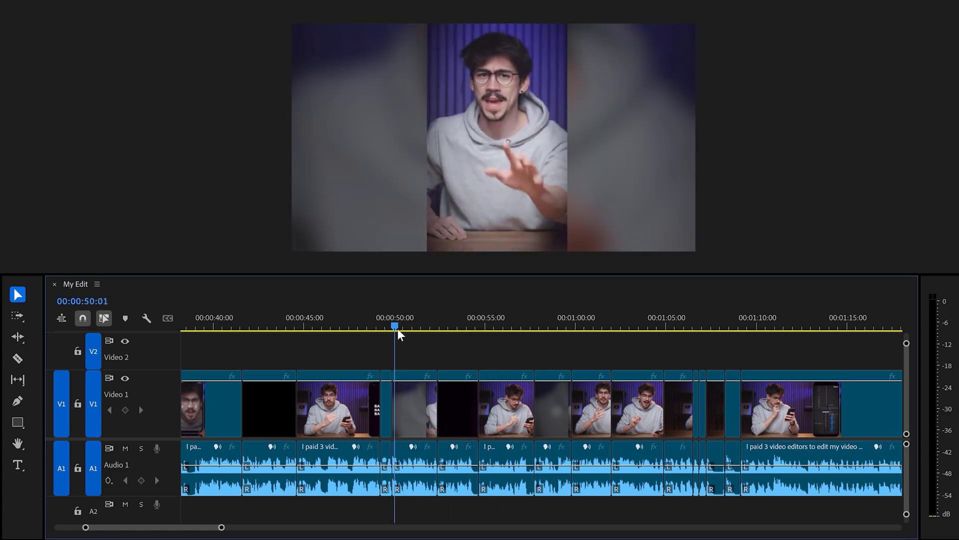